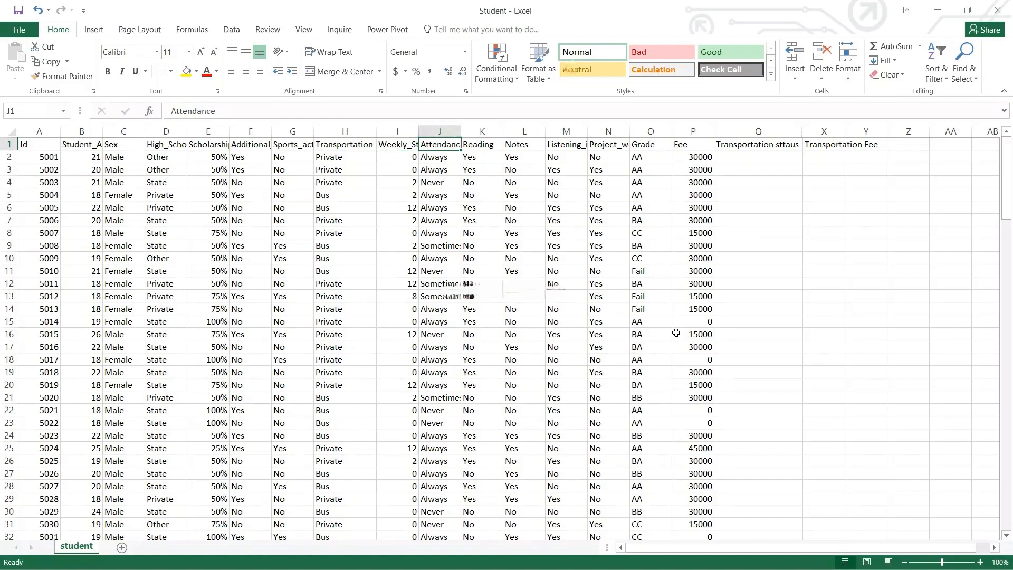
pyautogui.press('Right')
pyautogui.press('Right')
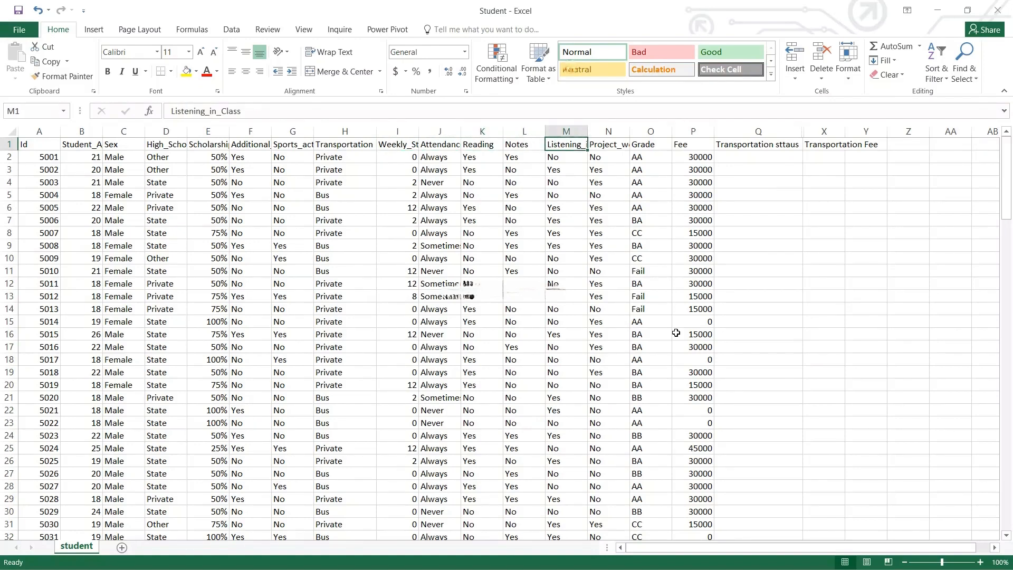
pyautogui.press('Right')
pyautogui.press('Right')
pyautogui.press('Right')
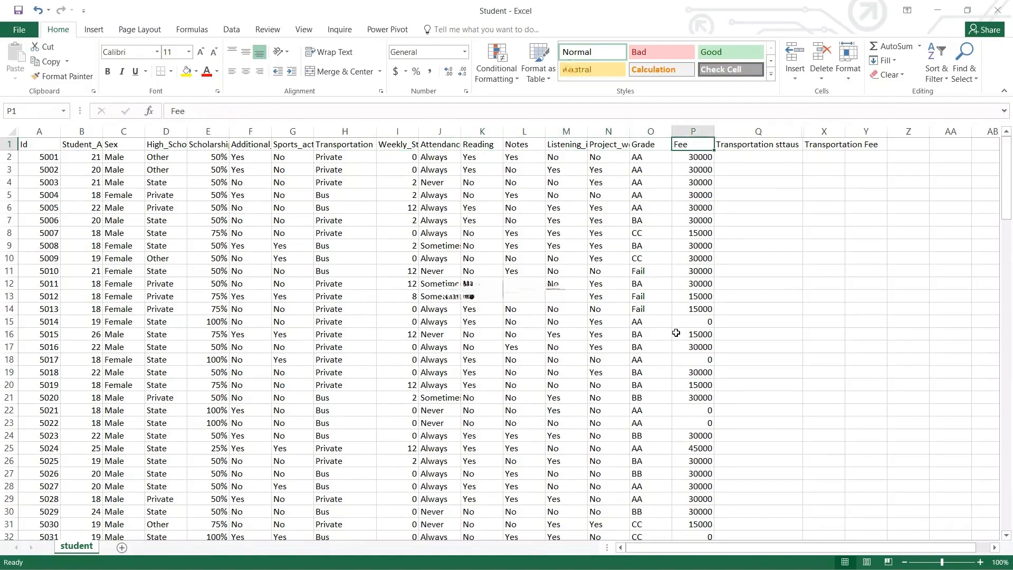
pyautogui.press('Down')
pyautogui.press('Up')
pyautogui.press('Right')
pyautogui.press('Down')
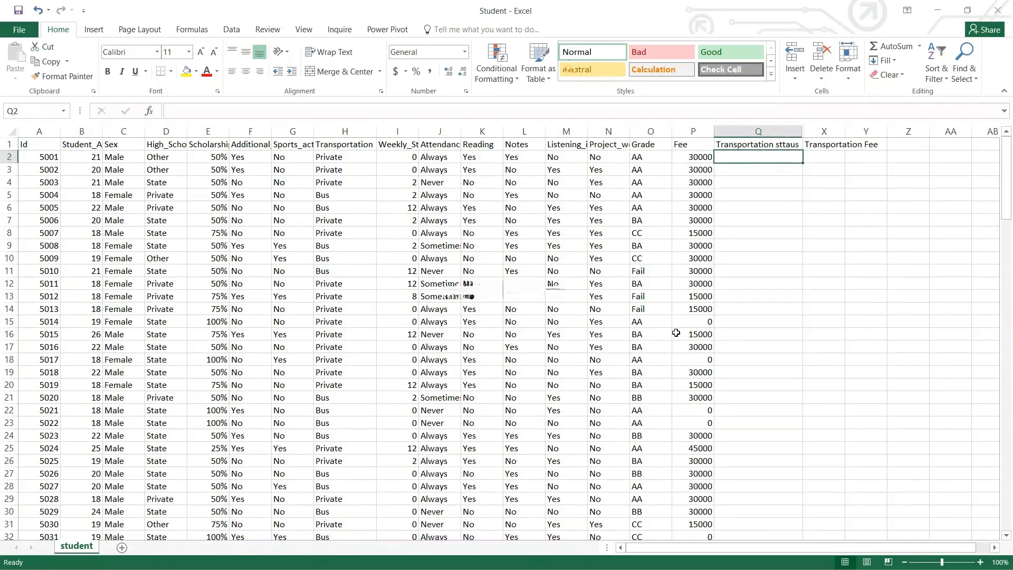
pyautogui.press('Up')
pyautogui.press('Right')
pyautogui.press('Down')
pyautogui.press('Right')
pyautogui.press('Left')
pyautogui.press('Left')
pyautogui.press('Up')
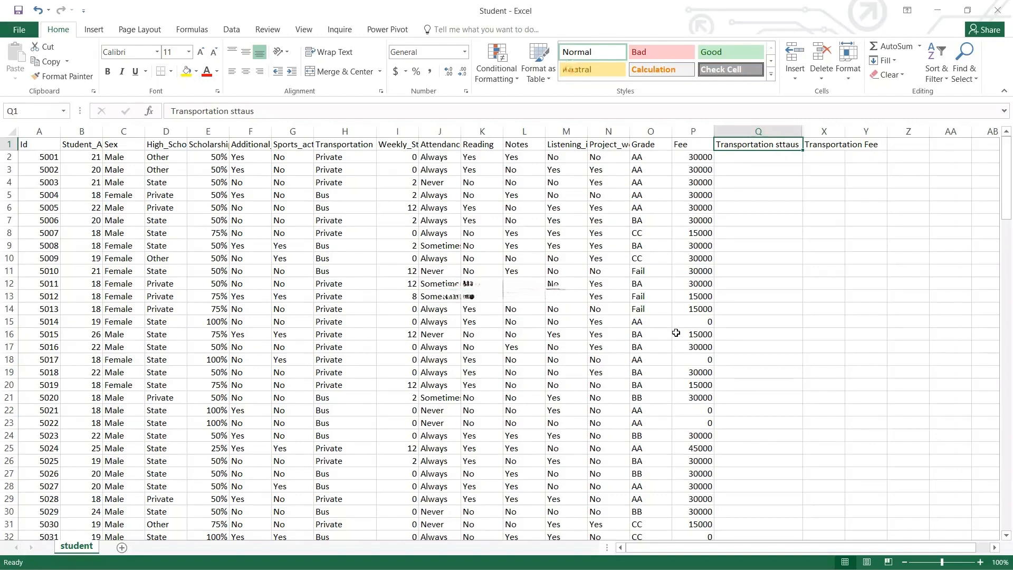
pyautogui.press('Down')
# Build =IF(H2="Bus","Yes","No") in Q2, correcting the stray bracket
pyautogui.write('=if')
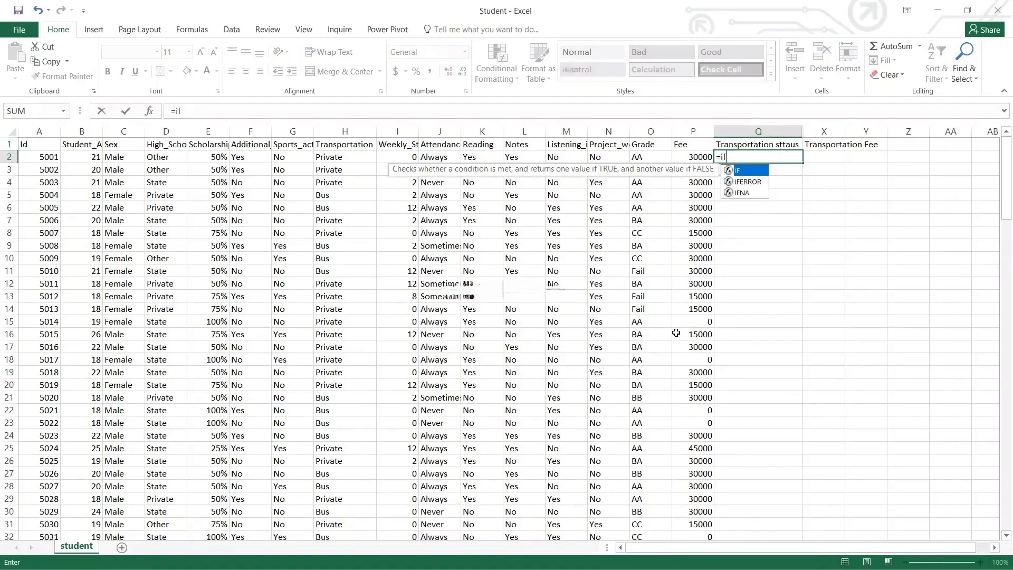
pyautogui.press('Tab')
pyautogui.press('Left')
pyautogui.press('Left')
pyautogui.press('Left')
pyautogui.press('Left')
pyautogui.press('Left')
pyautogui.press('Left')
pyautogui.press('Left')
pyautogui.press('Left')
pyautogui.press('Left')
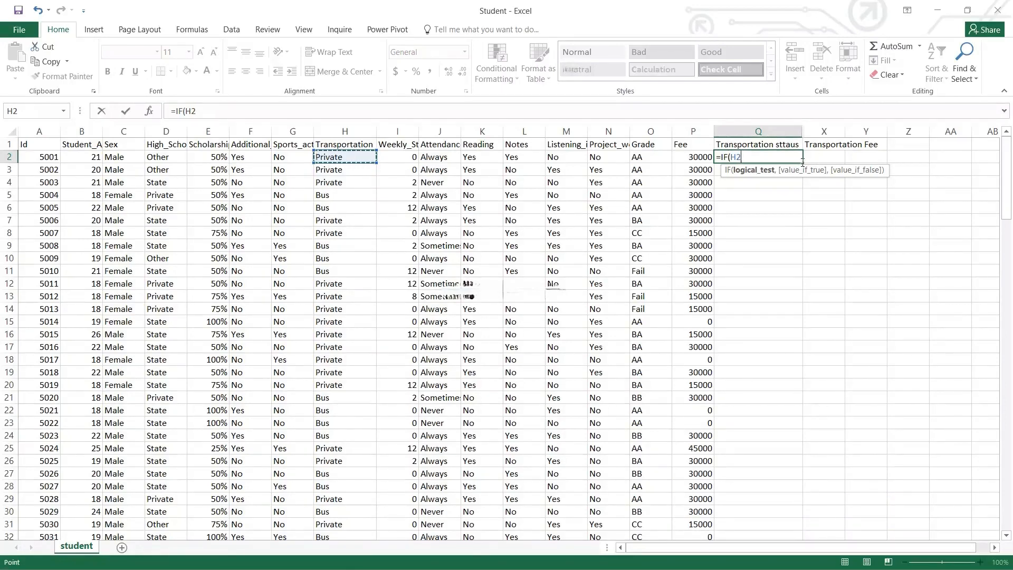
pyautogui.write('="Bus"')
pyautogui.write(',"Y')
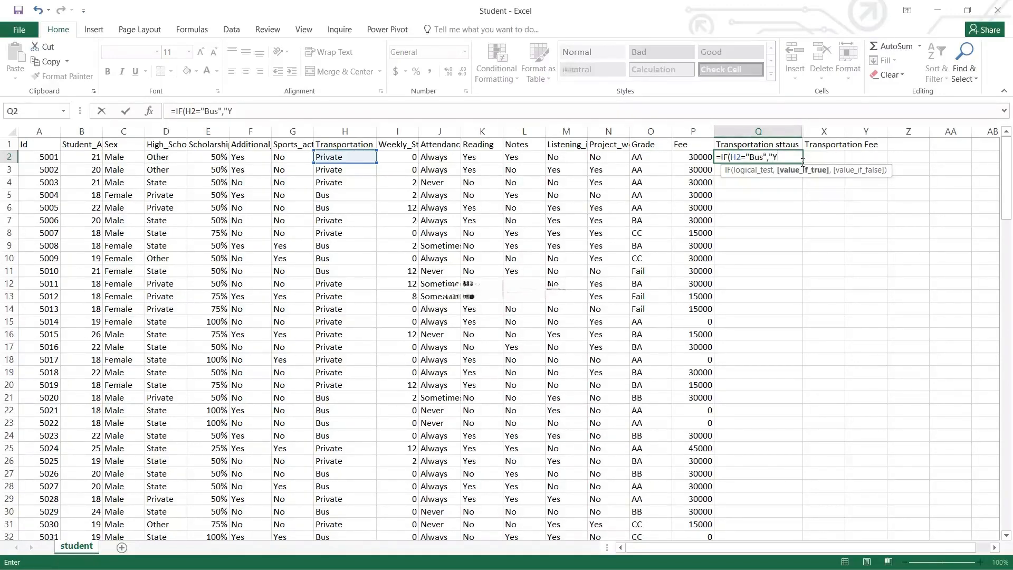
pyautogui.write('es","')
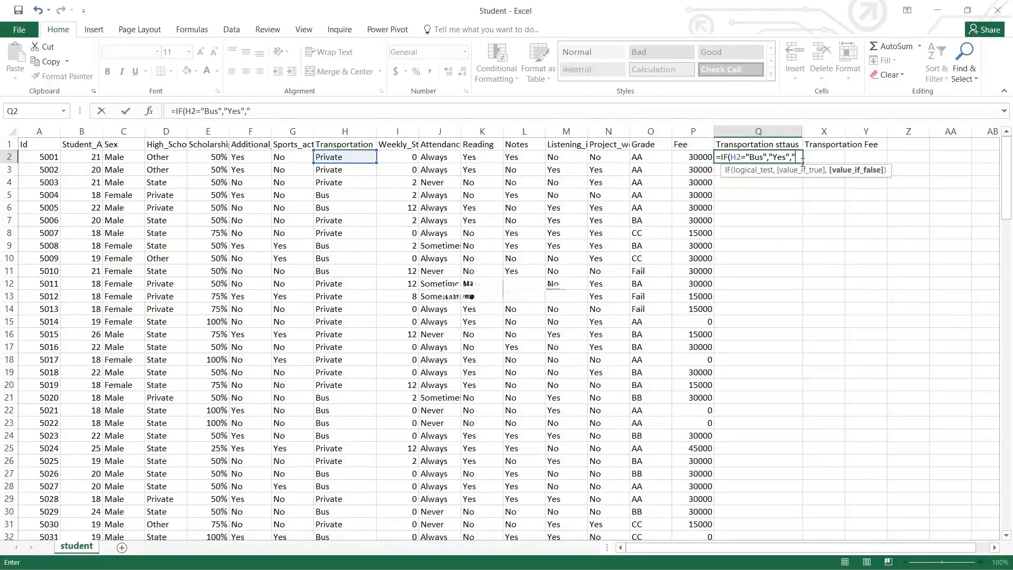
pyautogui.write('No"(')
pyautogui.press('BackSpace')
pyautogui.write(')')
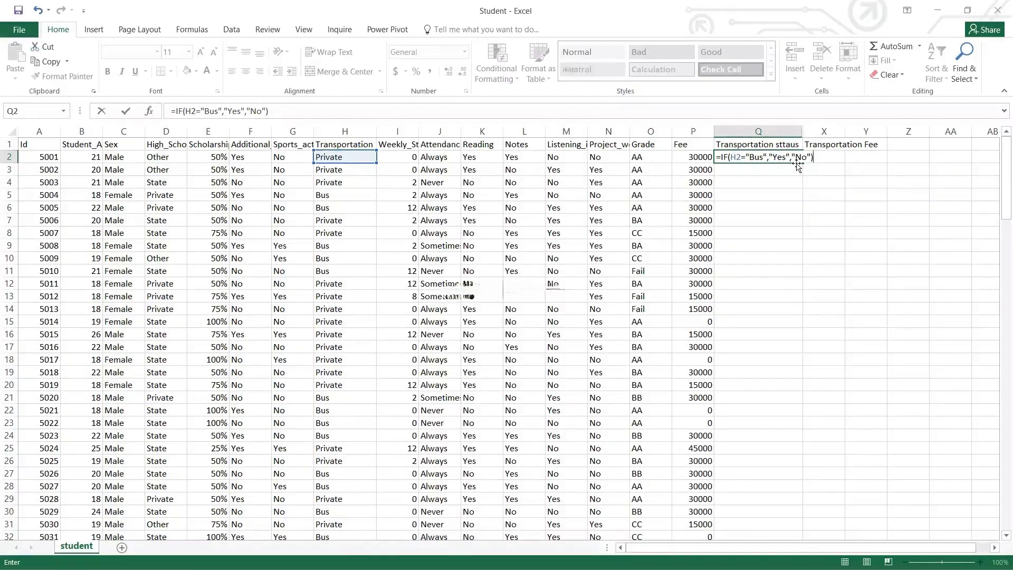
# Commit the Q2 formula and fill it down Q2:Q146 with Ctrl+D
pyautogui.press('Return')
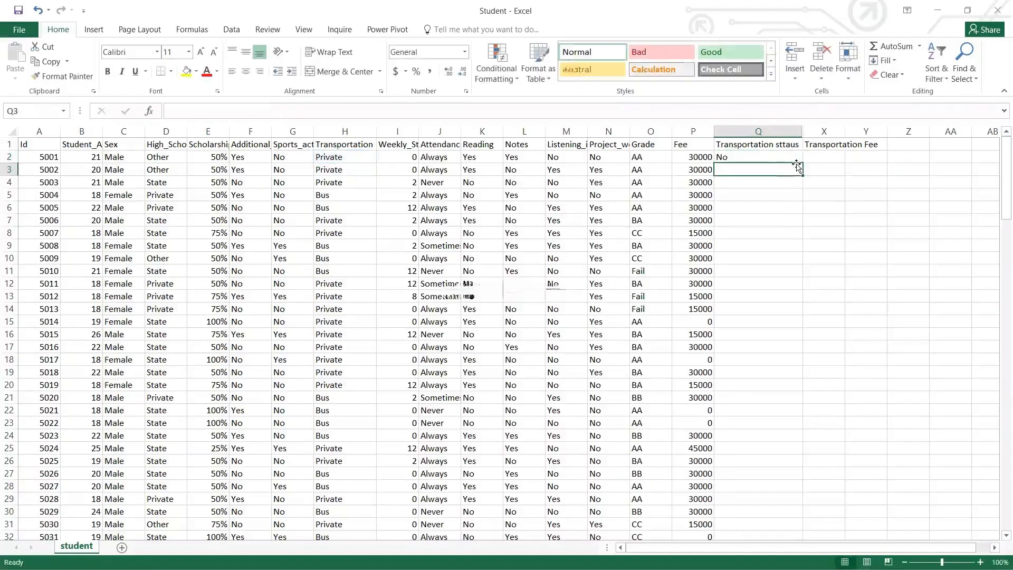
pyautogui.press('Up')
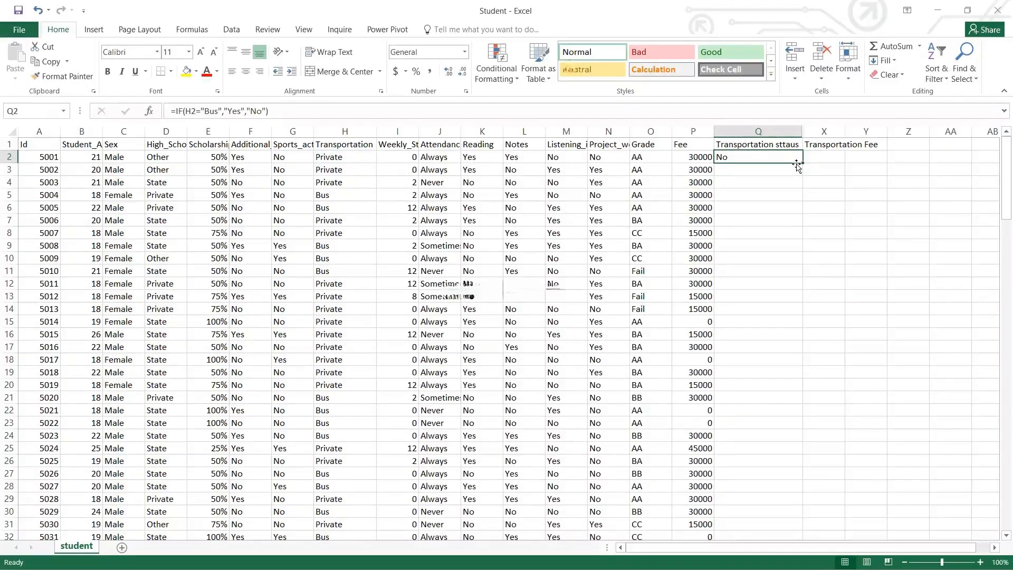
pyautogui.press('Left')
pyautogui.hotkey('ctrl', 'Down')
pyautogui.press('Right')
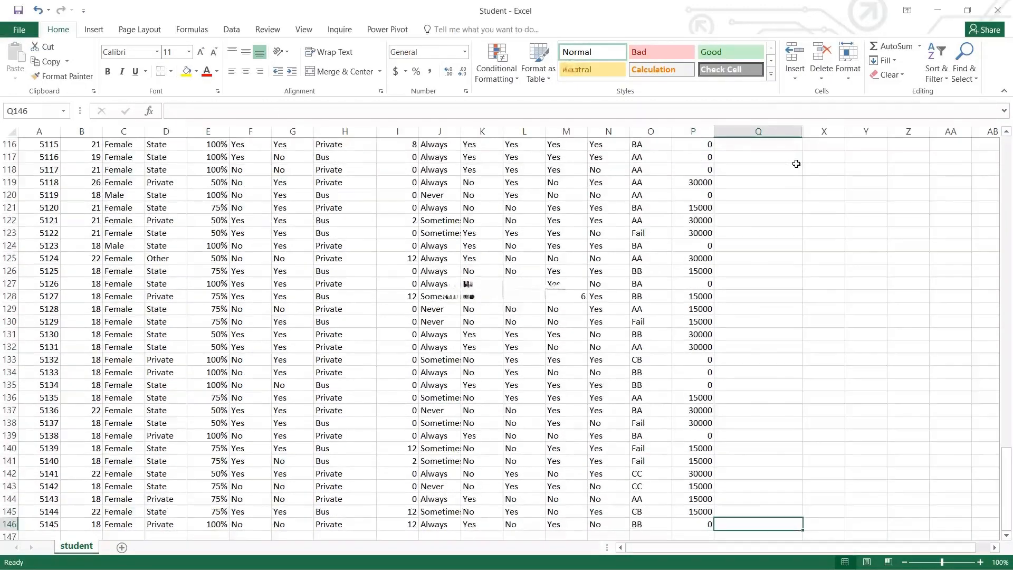
pyautogui.hotkey('ctrl', 'shift', 'Up')
pyautogui.hotkey('ctrl', 'd')
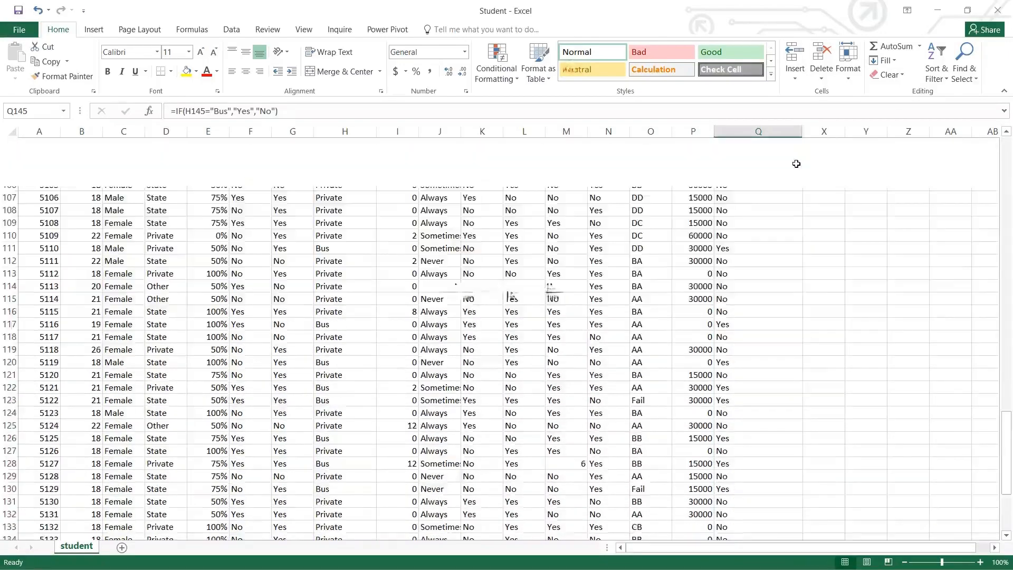
pyautogui.hotkey('ctrl', 'Up')
# Toggle header filters on and off, then select the student table including the Transportation Fee column
pyautogui.hotkey('ctrl', 'shift', 'l')
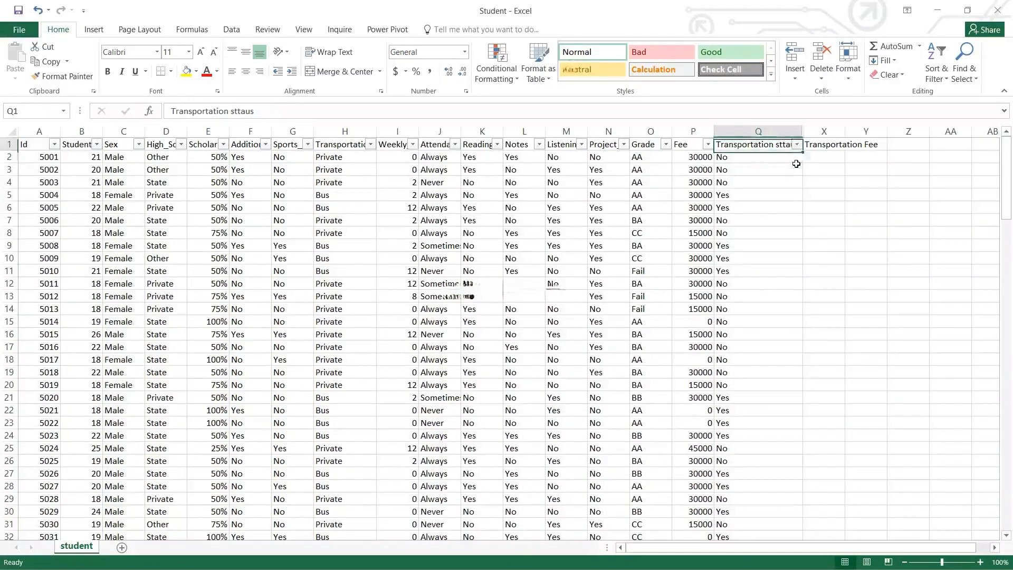
pyautogui.hotkey('ctrl', 'shift', 'l')
pyautogui.press('Down')
pyautogui.press('Up')
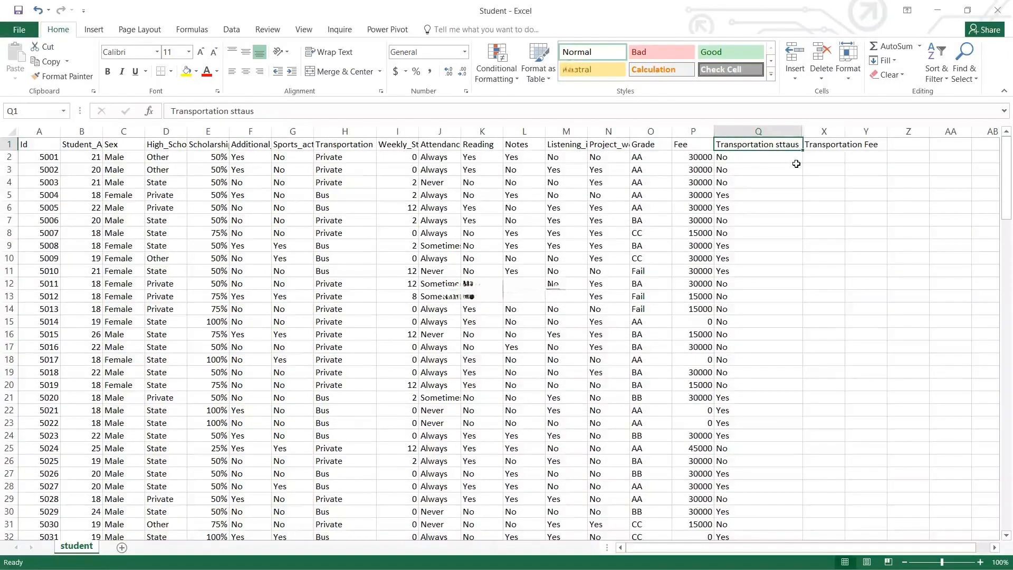
pyautogui.hotkey('ctrl', 'shift', 'Left')
pyautogui.hotkey('ctrl', 'shift', 'Down')
pyautogui.press('alt')
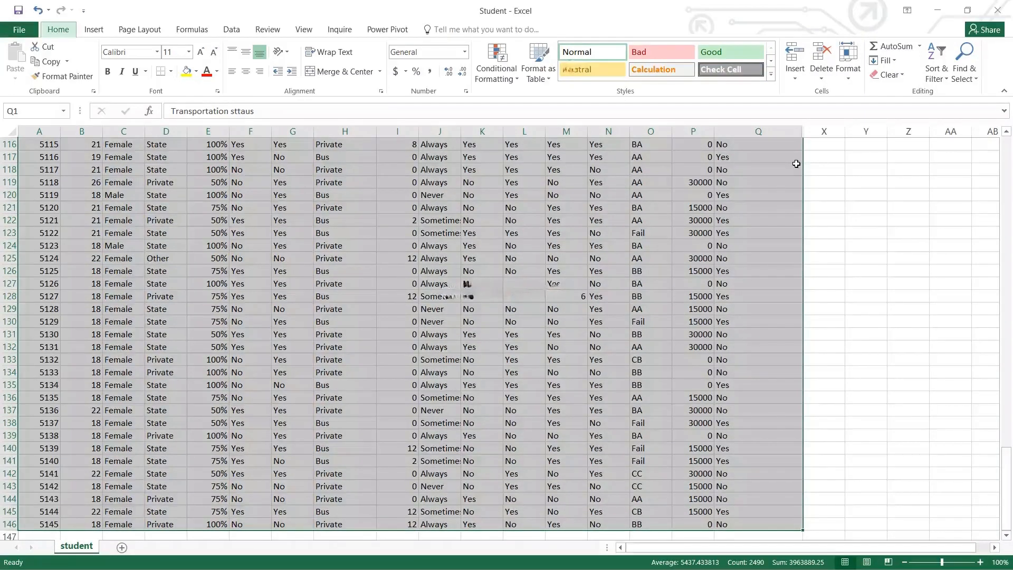
pyautogui.press('n')
pyautogui.hotkey('shift', 'Right')
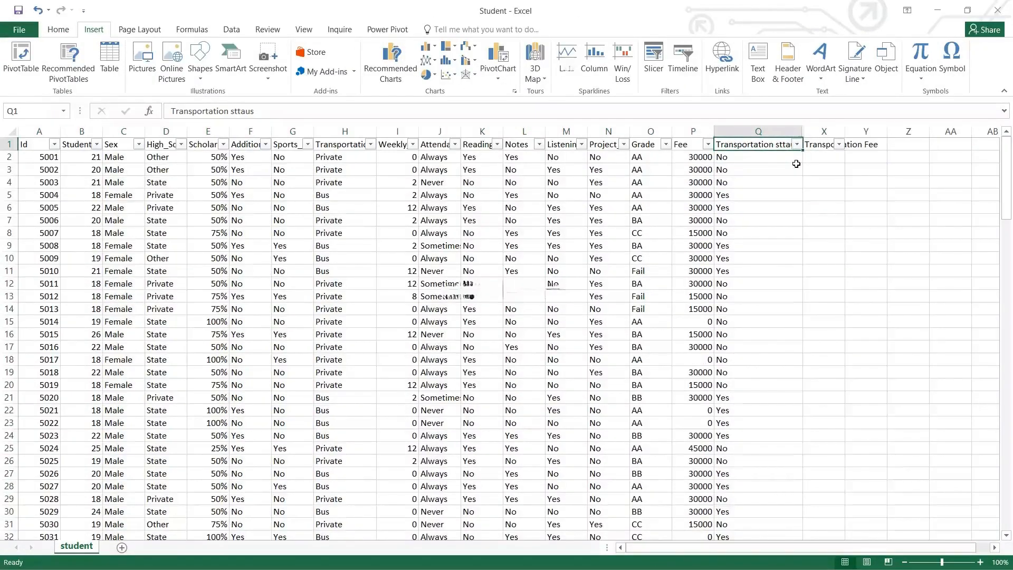
pyautogui.click(797, 144)
pyautogui.press('Down')
pyautogui.press('Down')
pyautogui.press('Down')
pyautogui.press('Down')
pyautogui.press('Down')
pyautogui.press('space')
pyautogui.press('Down')
pyautogui.press('Down')
pyautogui.press('space')
pyautogui.press('Return')
pyautogui.press('Left')
pyautogui.press('Left')
pyautogui.press('Left')
pyautogui.press('Left')
pyautogui.press('Left')
pyautogui.press('Left')
pyautogui.press('Left')
pyautogui.press('Left')
pyautogui.press('Left')
pyautogui.hotkey('alt', 'Down')
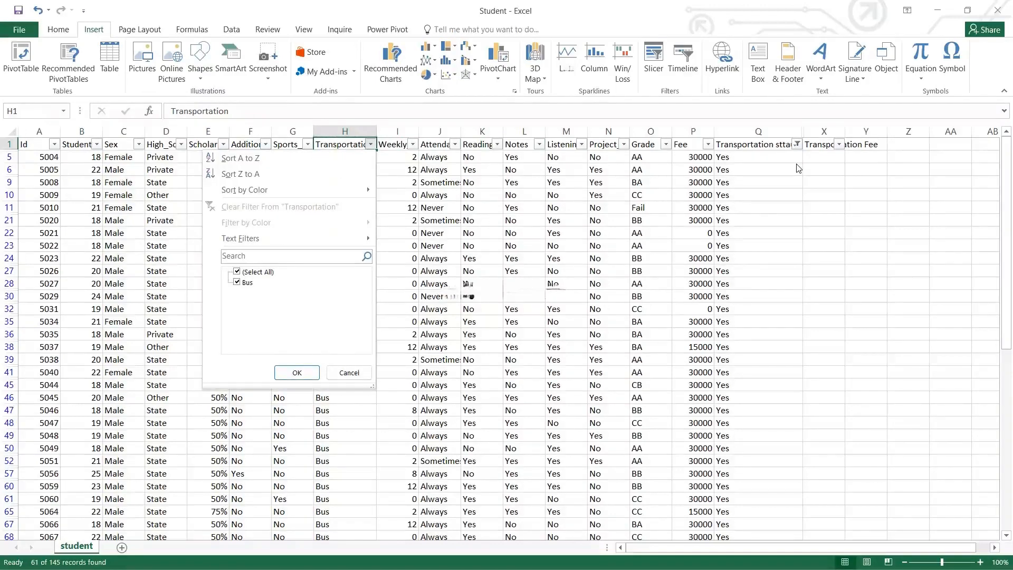
pyautogui.press('Escape')
pyautogui.press('Right')
pyautogui.press('Right')
pyautogui.press('Right')
pyautogui.press('Right')
pyautogui.press('Right')
pyautogui.press('Right')
pyautogui.press('Right')
pyautogui.press('Right')
pyautogui.press('Right')
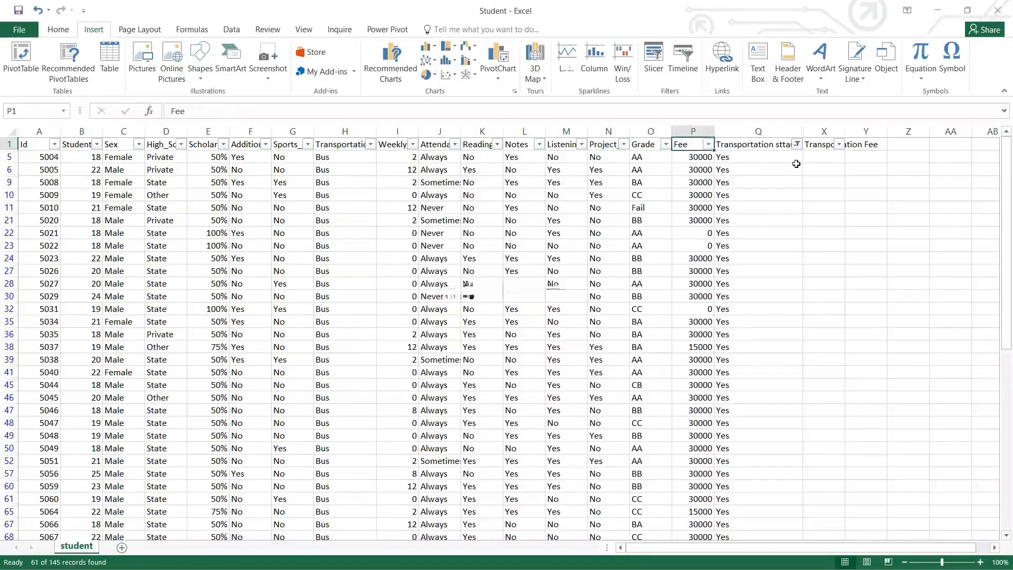
pyautogui.hotkey('alt', 'Down')
pyautogui.press('Down')
pyautogui.press('Down')
pyautogui.press('Down')
pyautogui.press('Down')
pyautogui.press('Down')
pyautogui.press('Down')
pyautogui.press('Down')
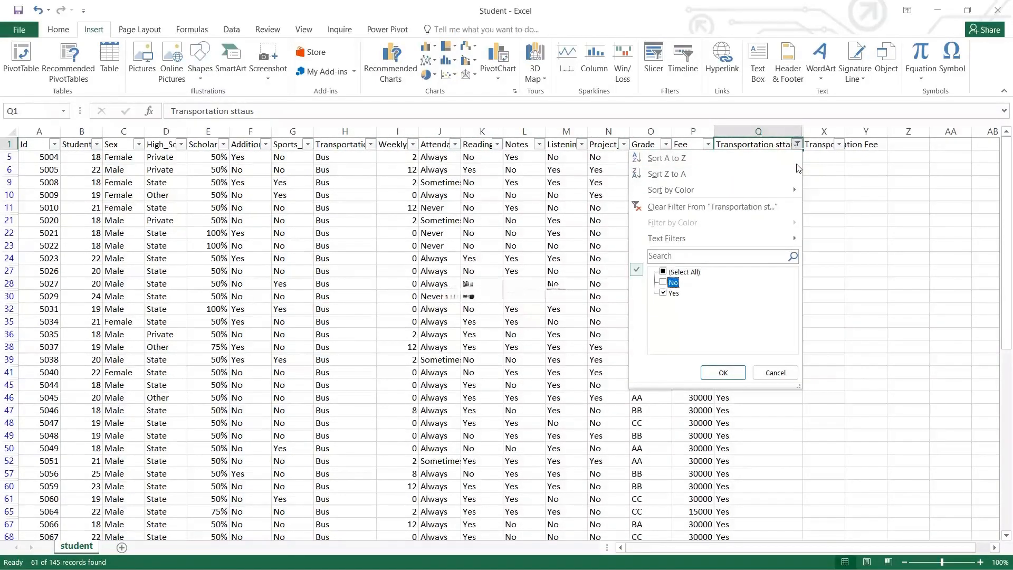
pyautogui.press('Down')
pyautogui.press('space')
pyautogui.press('Return')
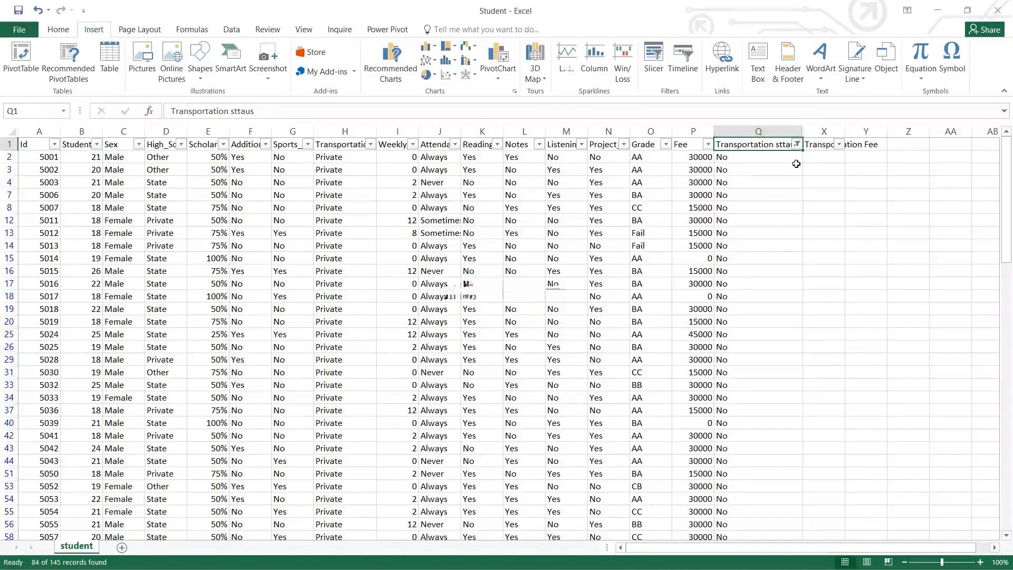
pyautogui.press('Left')
pyautogui.press('Left')
pyautogui.press('Left')
pyautogui.press('Left')
pyautogui.press('Left')
pyautogui.press('Left')
pyautogui.press('Left')
pyautogui.press('Left')
pyautogui.press('Left')
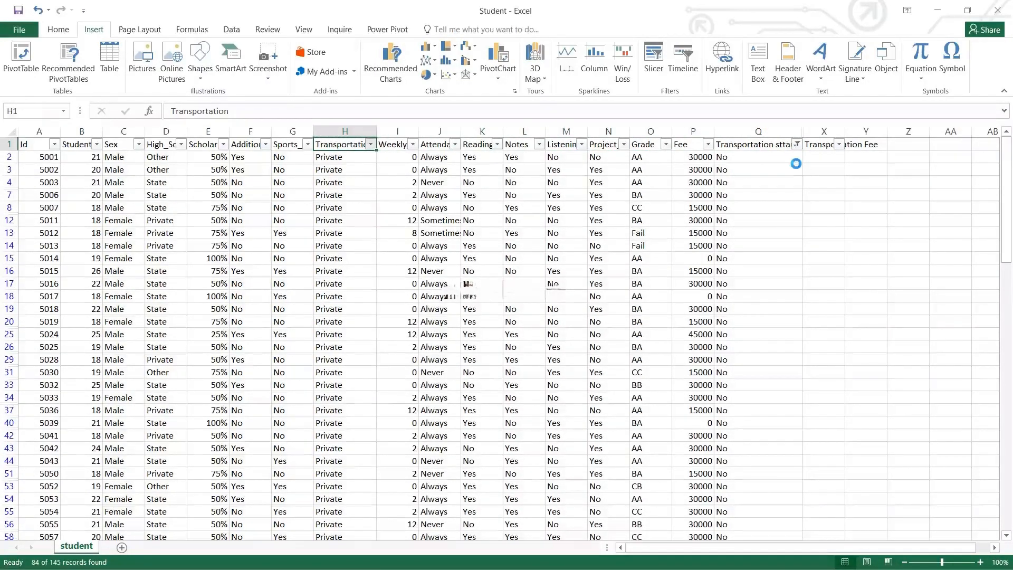
pyautogui.hotkey('alt', 'd')
pyautogui.press('f')
pyautogui.press('f')
pyautogui.press('Right')
pyautogui.press('Right')
pyautogui.press('Right')
pyautogui.press('Right')
pyautogui.press('Right')
pyautogui.press('Right')
pyautogui.press('Right')
pyautogui.press('Right')
pyautogui.press('Right')
pyautogui.press('Right')
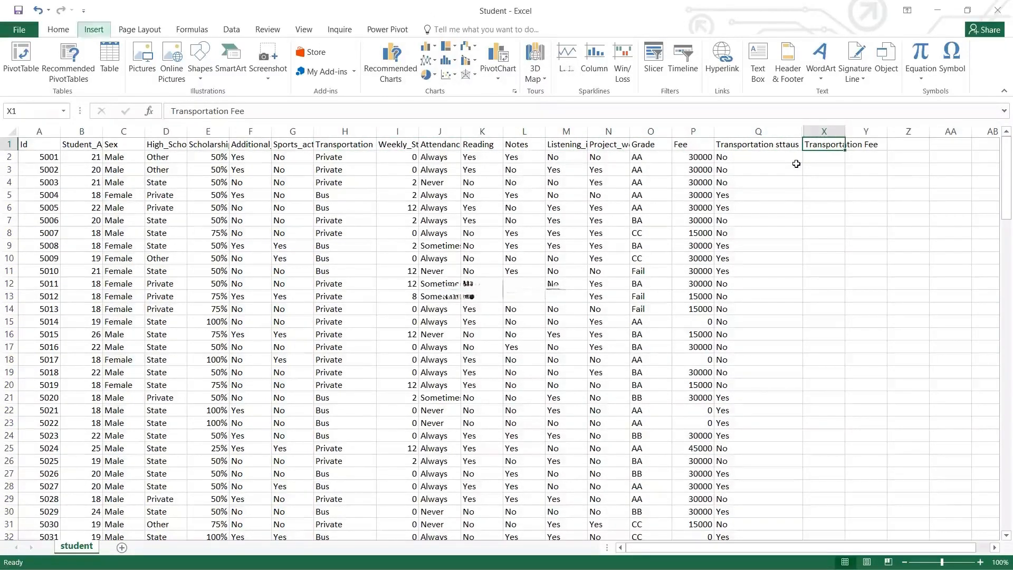
# AutoFit the Transportation Fee column X to its heading width
pyautogui.hotkey('alt', 'o')
pyautogui.press('c')
pyautogui.press('a')
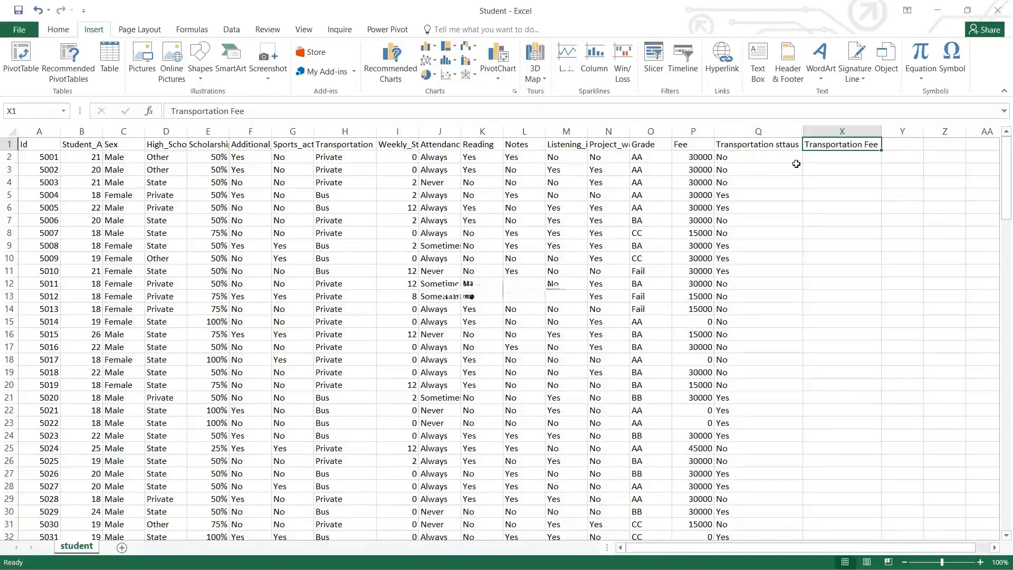
pyautogui.press('Down')
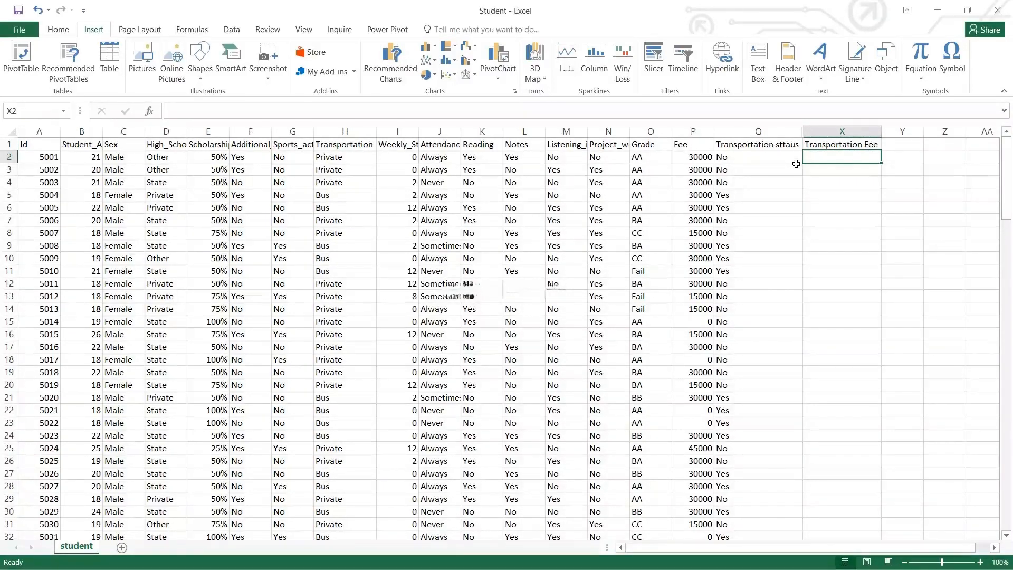
pyautogui.press('Left')
pyautogui.press('Left')
pyautogui.press('Right')
pyautogui.press('Right')
# Check Q2's IF formula, then start =IF(Q2 in cell X2
pyautogui.click(796, 163)
pyautogui.hotkey('ctrl', 'shift', 'Down')
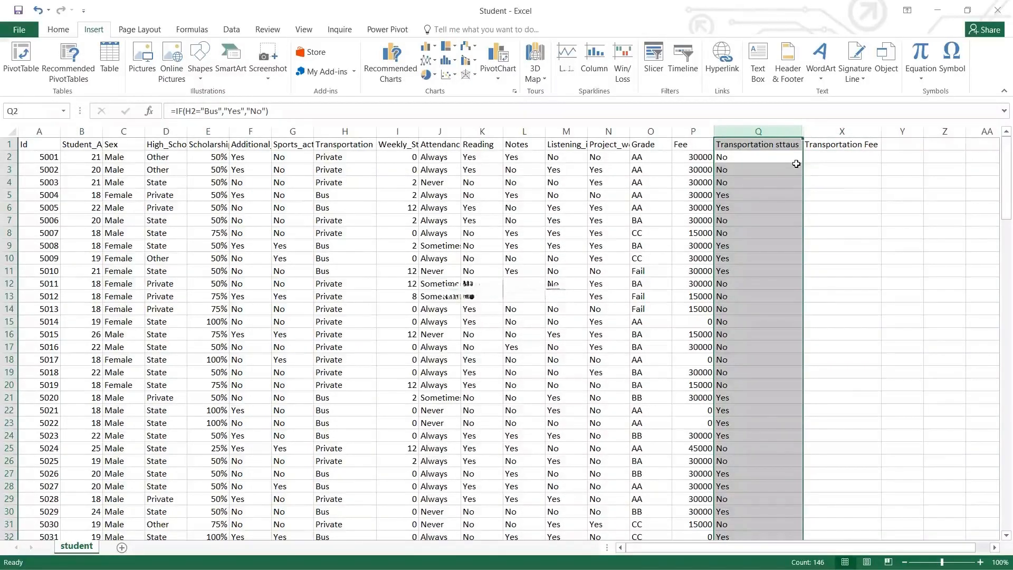
pyautogui.click(797, 162)
pyautogui.hotkey('ctrl', 'space')
pyautogui.press('Right')
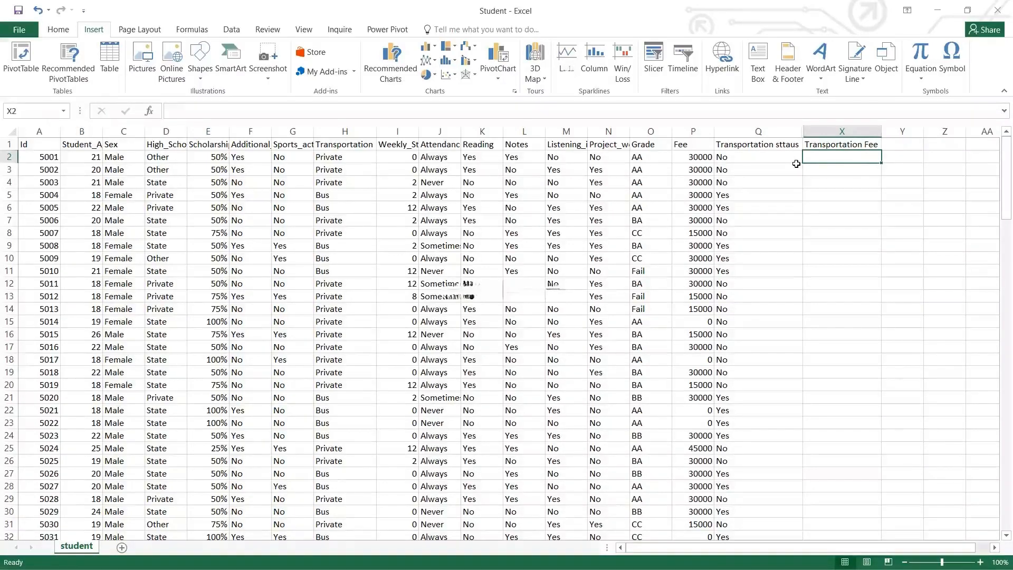
pyautogui.write('=IF(')
pyautogui.click(796, 162)
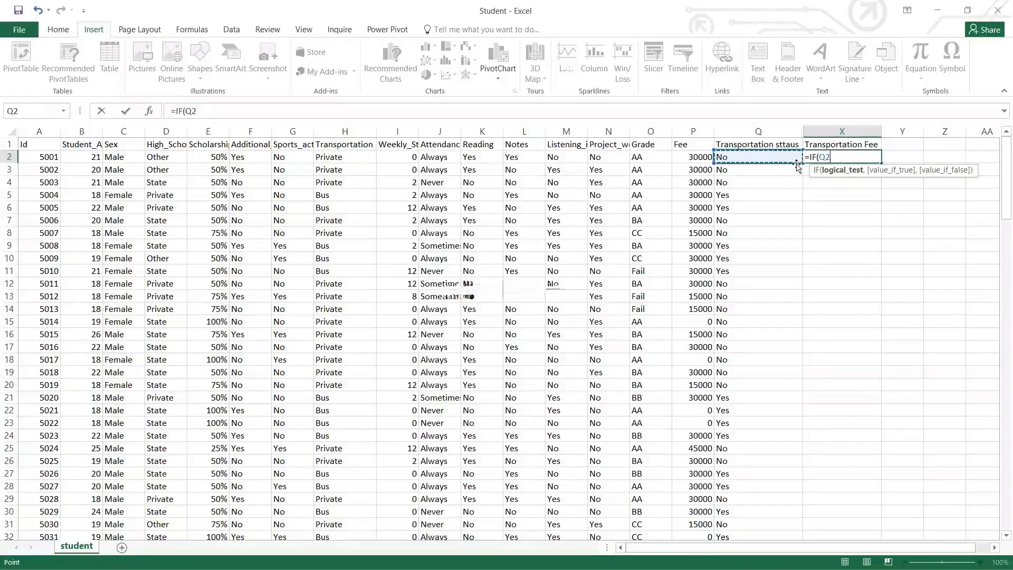
# Complete and enter =IF(Q2="Yes",3000,0) in X2, fixing the typos
pyautogui.write('="Yes')
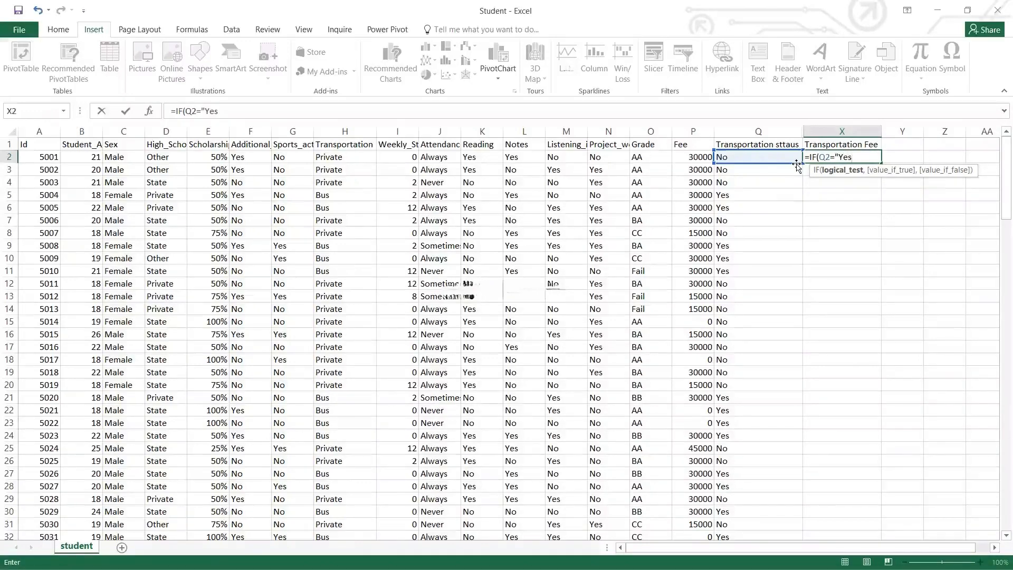
pyautogui.write('"c')
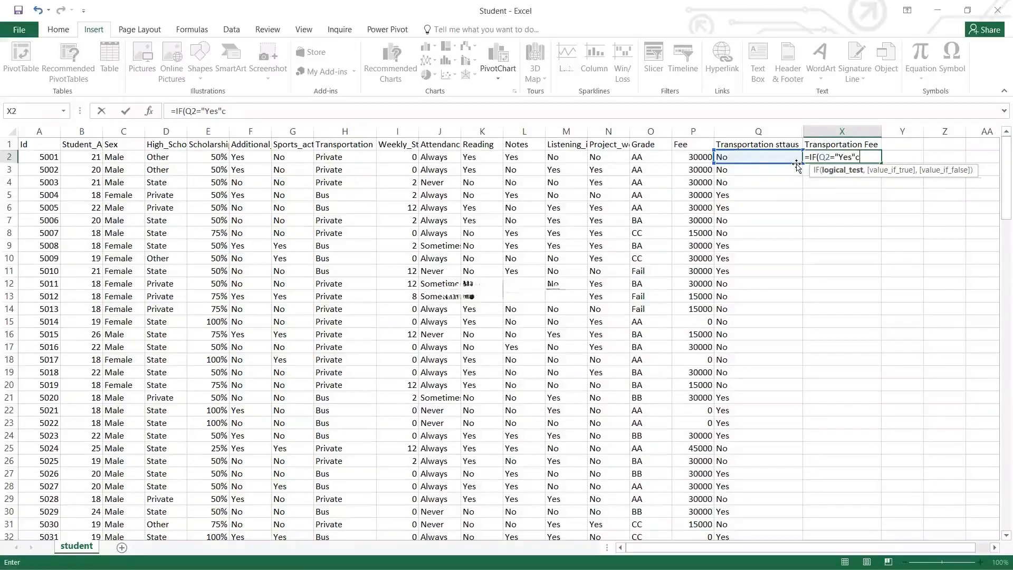
pyautogui.press('BackSpace')
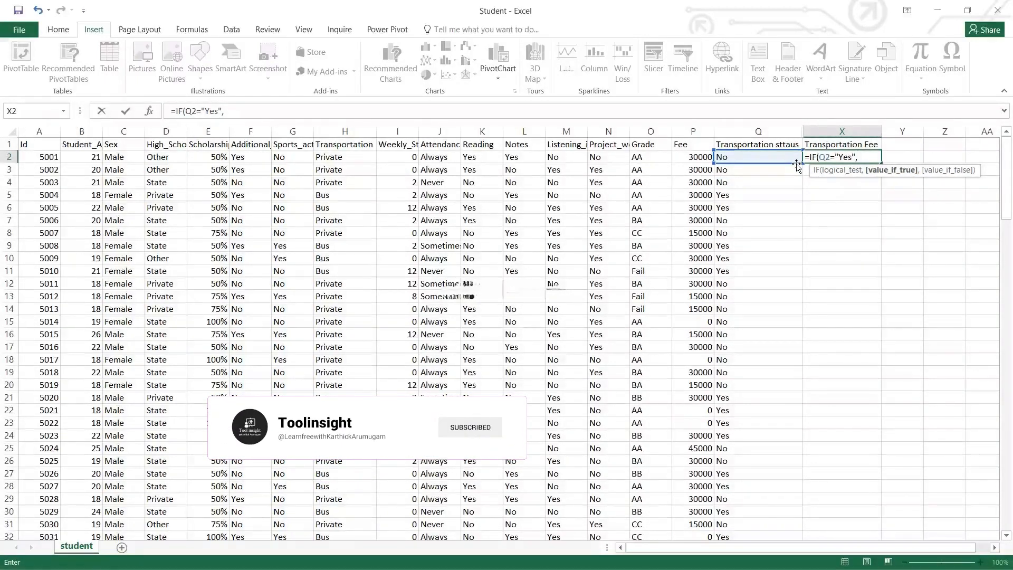
pyautogui.write('3000')
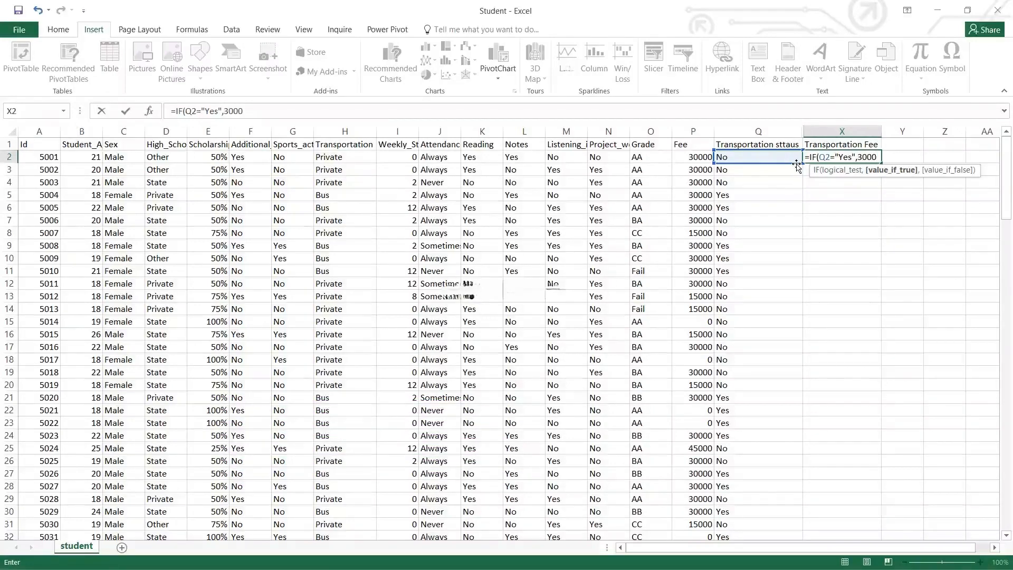
pyautogui.write('0')
pyautogui.press('BackSpace')
pyautogui.write(',')
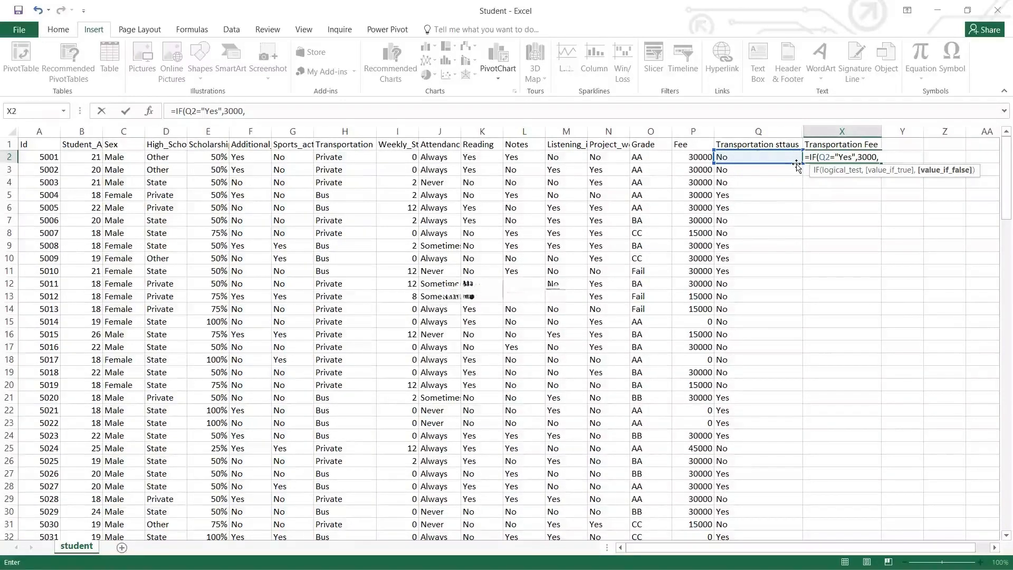
pyautogui.write('0)')
pyautogui.press('Return')
# Fill the fee formula down X2:X146 with Ctrl+D
pyautogui.press('Left')
pyautogui.press('Right')
pyautogui.press('Left')
pyautogui.hotkey('ctrl', 'Down')
pyautogui.press('Right')
pyautogui.hotkey('ctrl', 'shift', 'Up')
pyautogui.hotkey('ctrl', 'd')
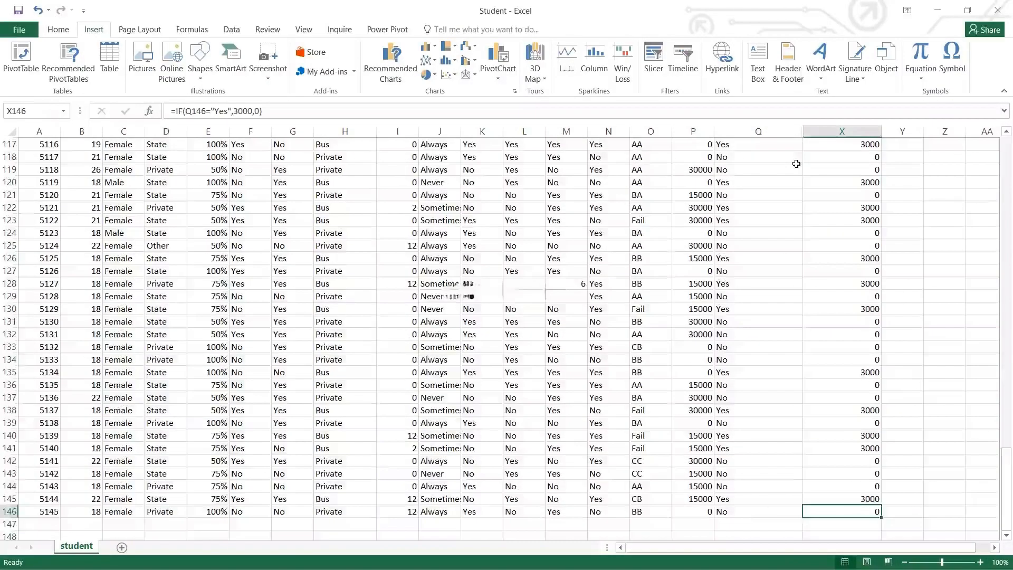
pyautogui.hotkey('ctrl', 'Up')
pyautogui.hotkey('ctrl', 'shift', 'l')
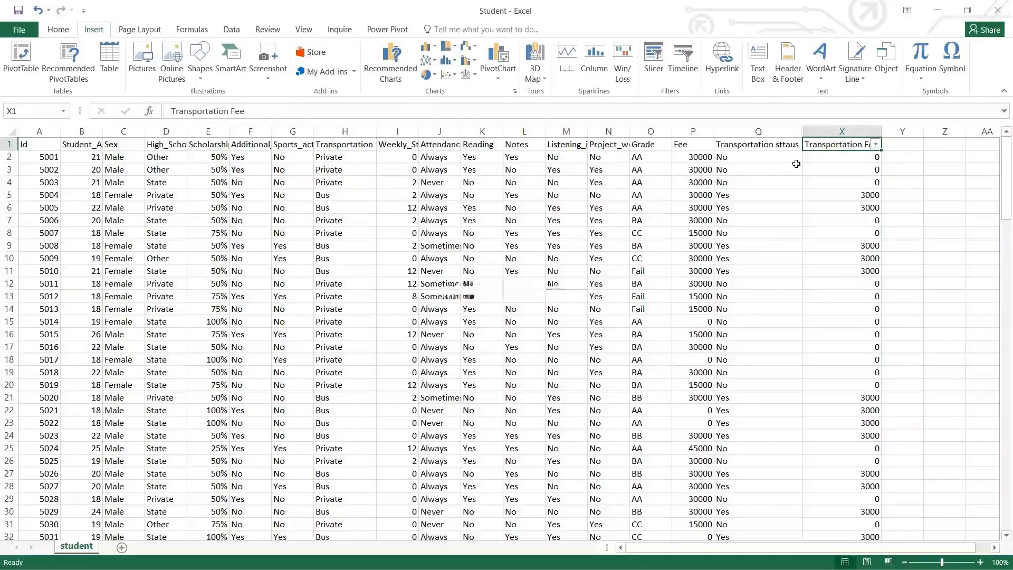
pyautogui.hotkey('ctrl', 'shift', 'Down')
pyautogui.hotkey('ctrl', 'a')
pyautogui.press('Left')
pyautogui.press('Left')
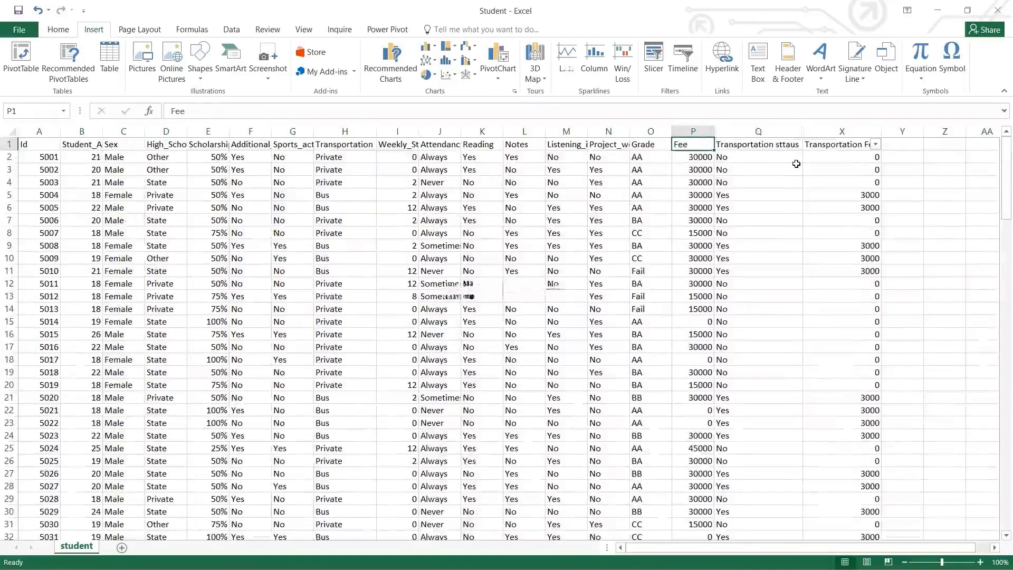
pyautogui.hotkey('ctrl', 'shift', 'Down')
pyautogui.hotkey('ctrl', 'a')
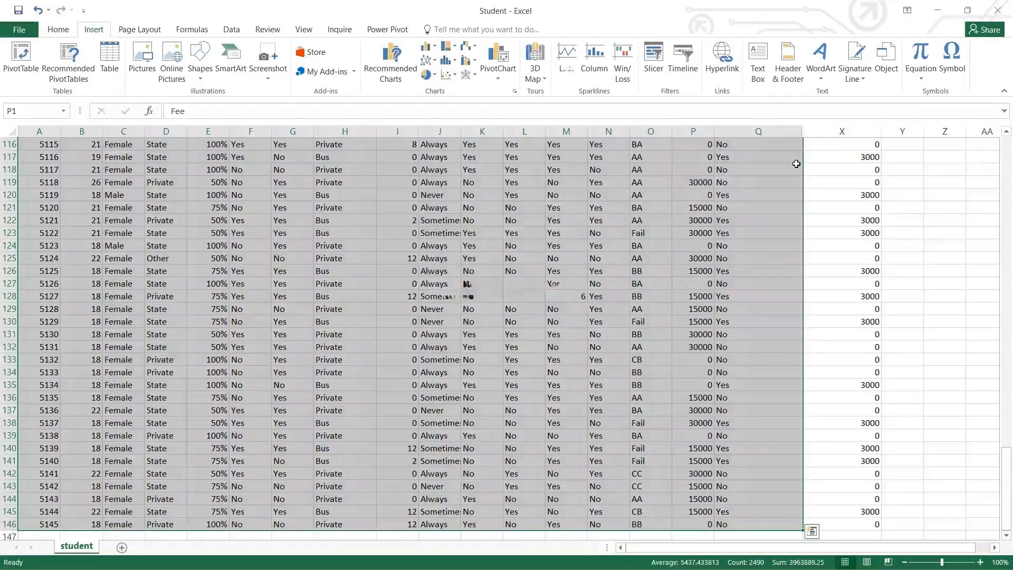
pyautogui.hotkey('shift', 'Right')
pyautogui.press('Right')
pyautogui.press('Right')
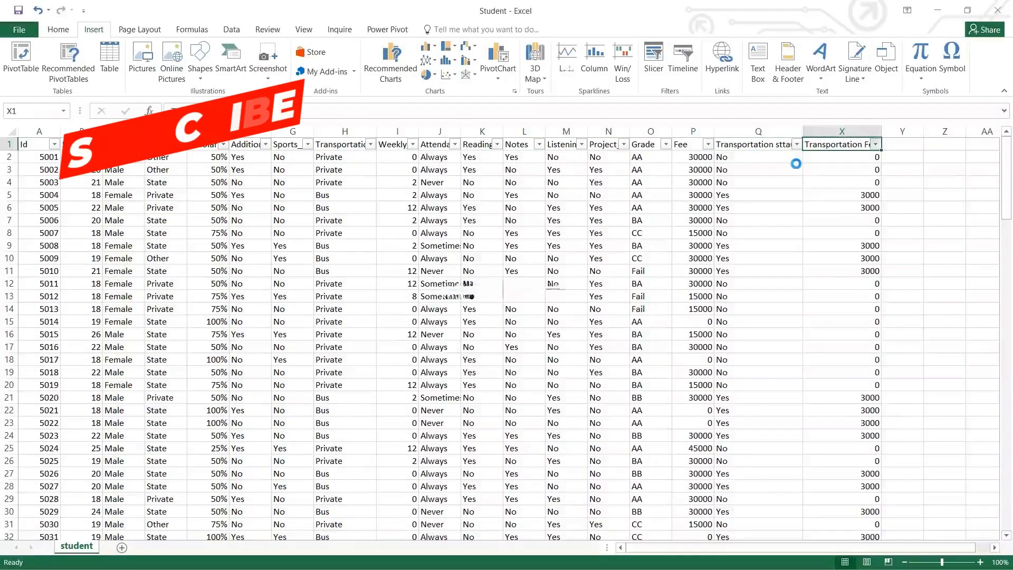
pyautogui.hotkey('alt', 'Down')
pyautogui.press('Down')
pyautogui.press('space')
pyautogui.press('Return')
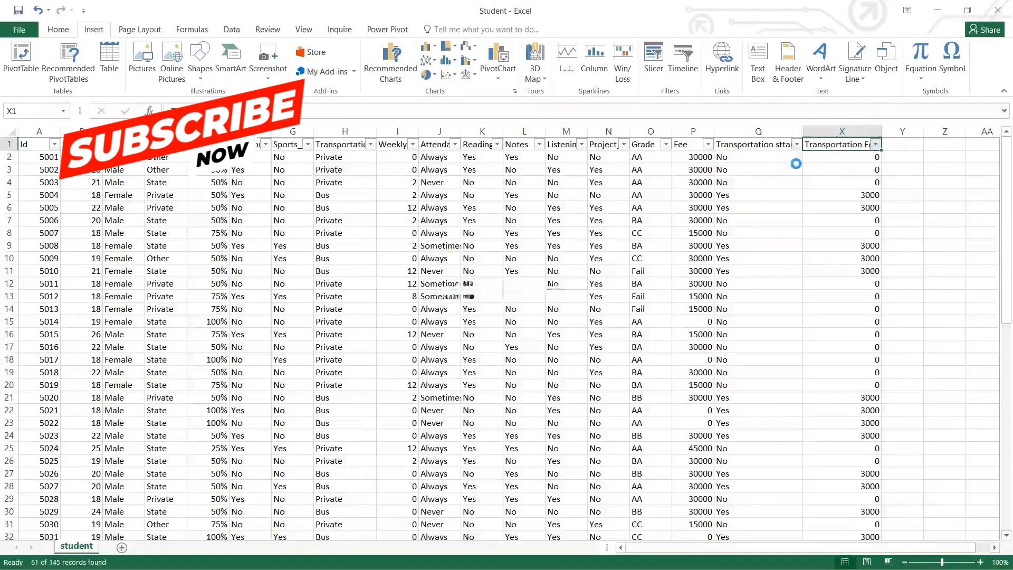
pyautogui.press('Left')
pyautogui.press('Left')
pyautogui.press('Left')
pyautogui.press('Left')
pyautogui.press('Left')
pyautogui.press('Left')
pyautogui.press('Left')
pyautogui.press('Left')
pyautogui.press('Left')
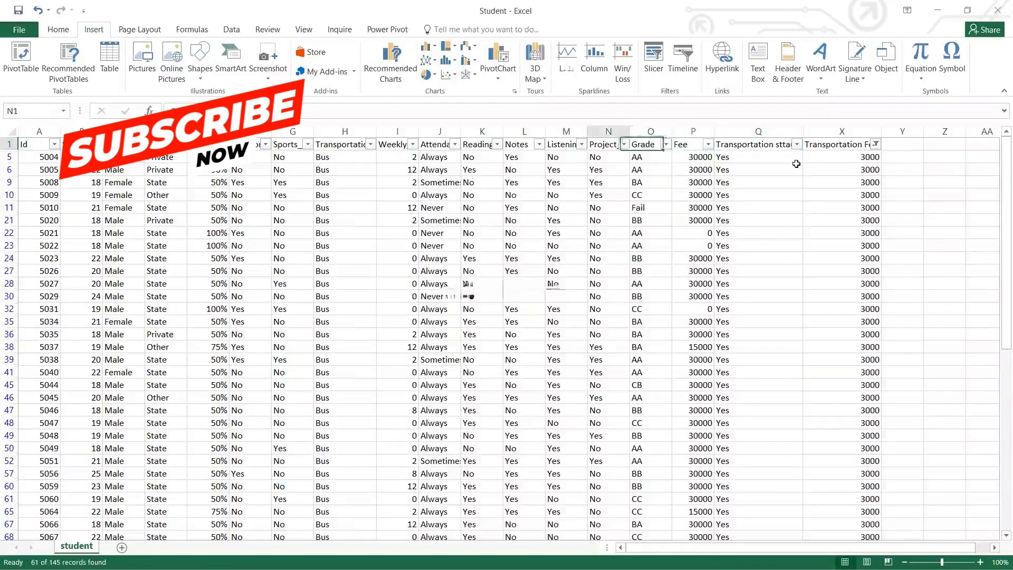
pyautogui.press('Left')
pyautogui.hotkey('alt', 'Down')
pyautogui.press('Escape')
pyautogui.press('Right')
pyautogui.hotkey('ctrl', 'Right')
pyautogui.hotkey('alt', 'Down')
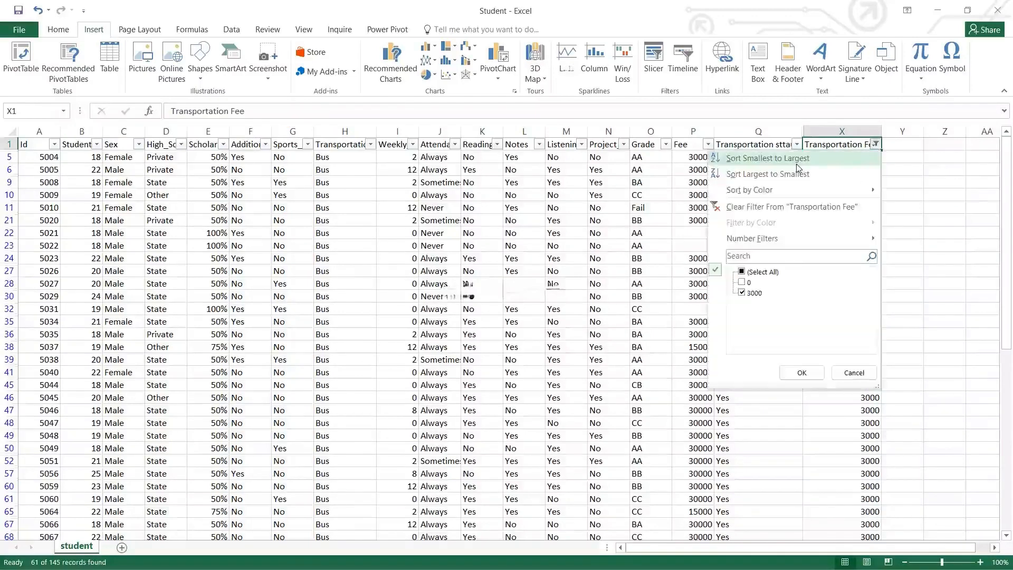
pyautogui.press('Up')
pyautogui.press('Up')
pyautogui.press('space')
pyautogui.press('Down')
pyautogui.press('space')
pyautogui.press('Return')
pyautogui.press('Left')
pyautogui.hotkey('alt', 'Down')
pyautogui.press('Escape')
pyautogui.press('Right')
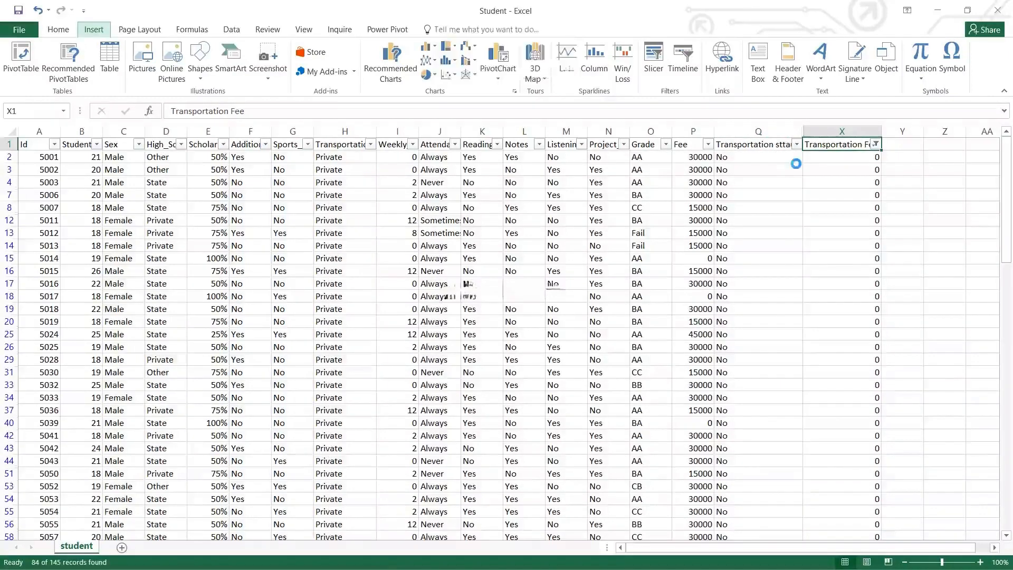
pyautogui.hotkey('ctrl', 'shift', 'l')
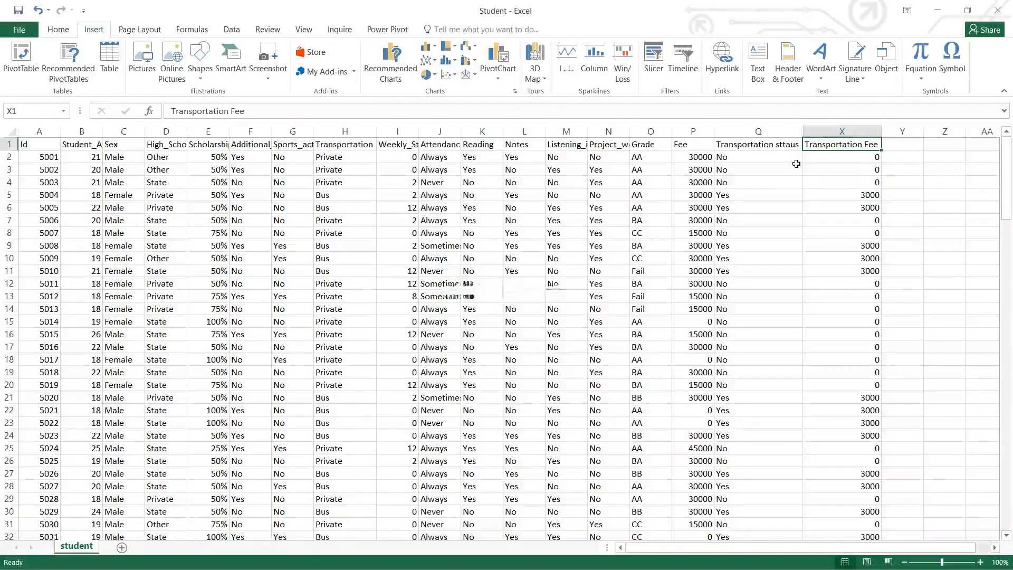
pyautogui.press('Left')
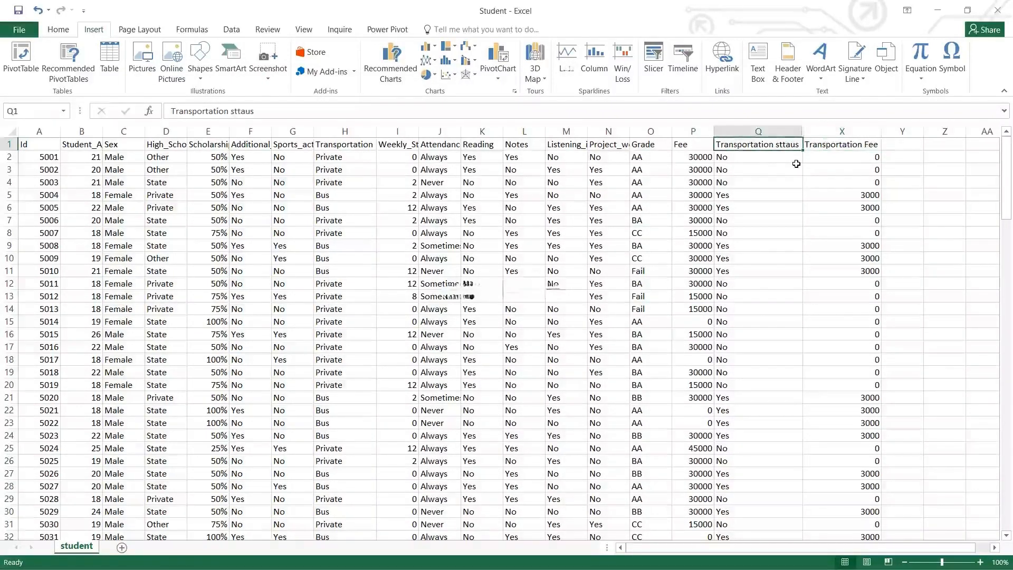